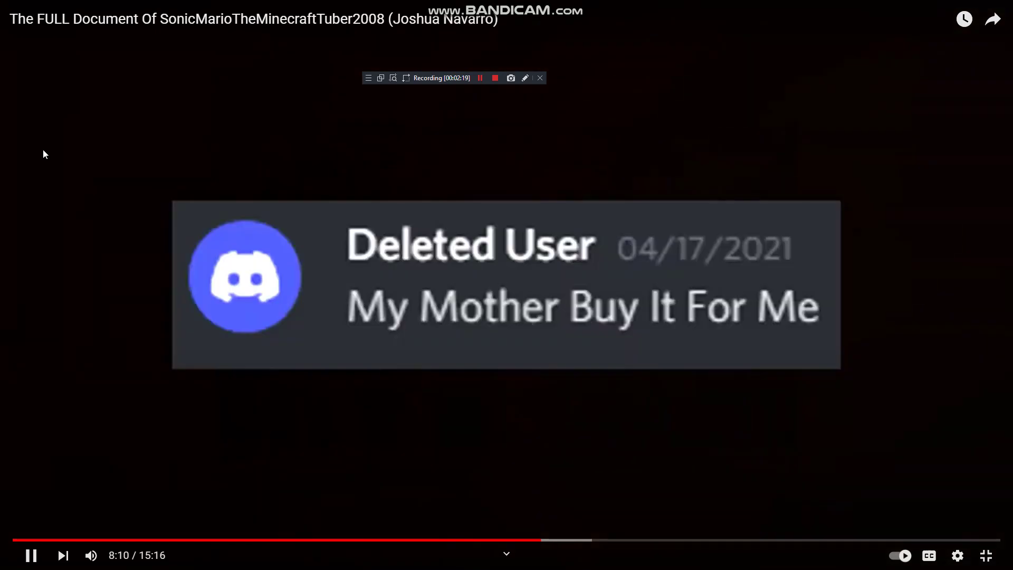
Step: Pause the video at 8:11 and exit full-screen to the normal watch page
{"action": "left_click", "coordinate": [89, 122]}
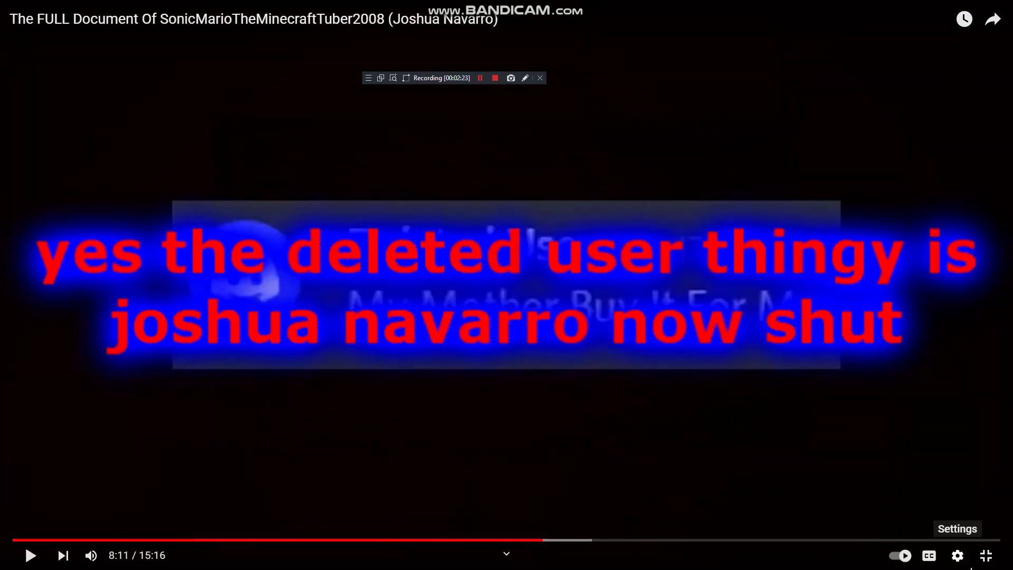
{"action": "left_click", "coordinate": [987, 556]}
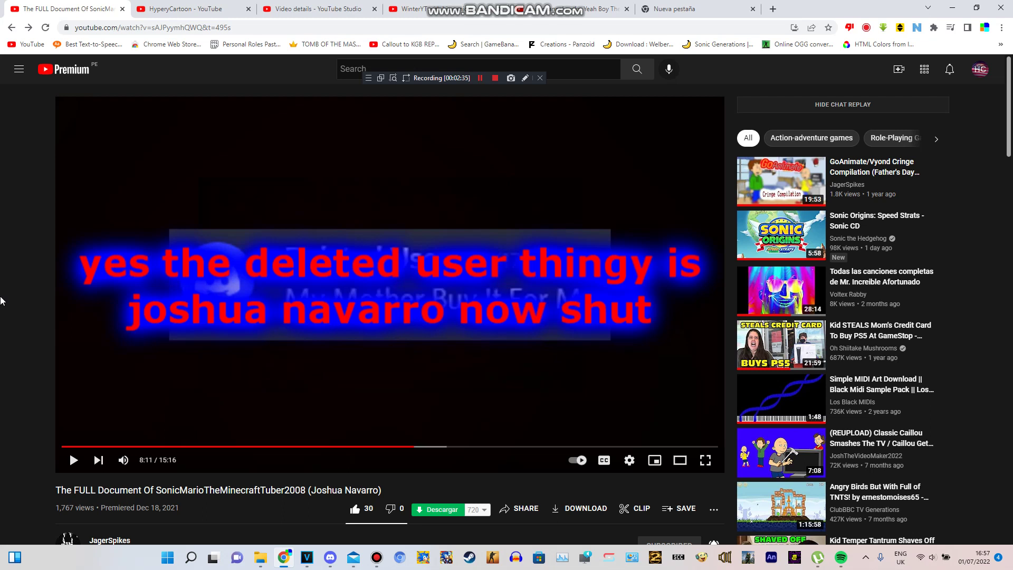
{"action": "scroll", "coordinate": [449, 270], "scroll_direction": "down", "scroll_amount": 1}
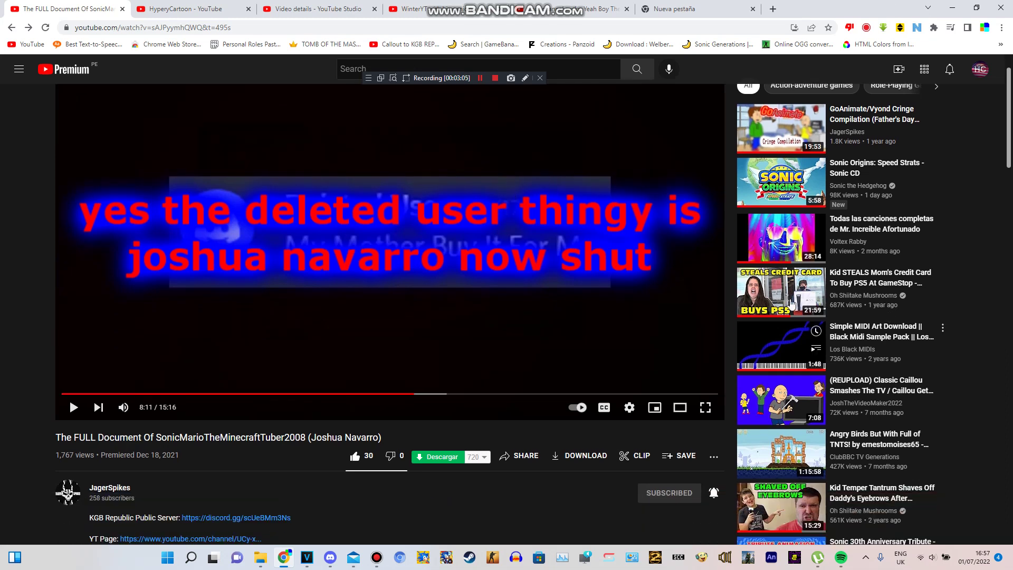
Step: Resume the video in full screen and watch until 8:28
{"action": "left_click", "coordinate": [587, 261]}
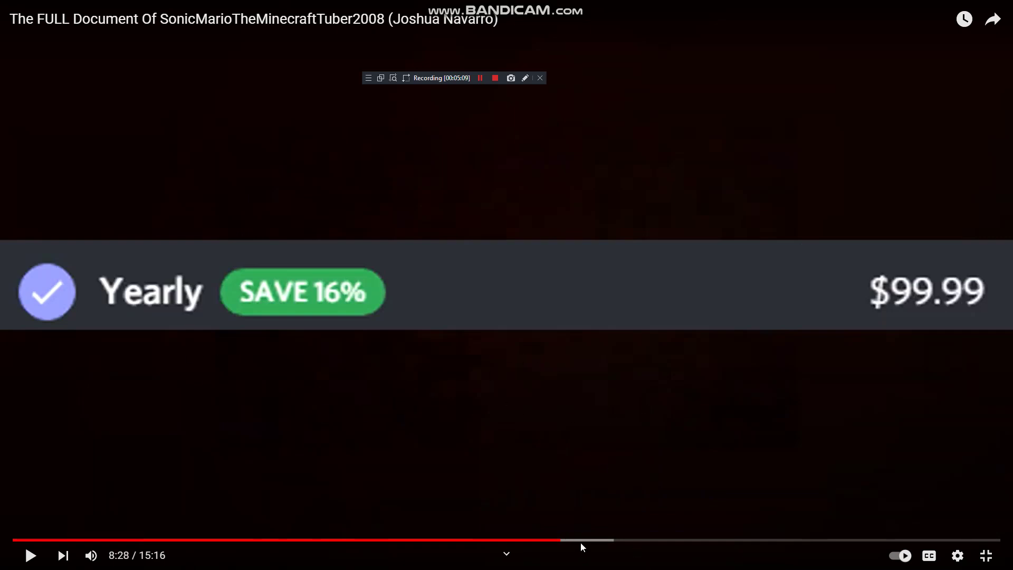
Step: Resume playback from 8:28 and keep watching
{"action": "left_click", "coordinate": [574, 423]}
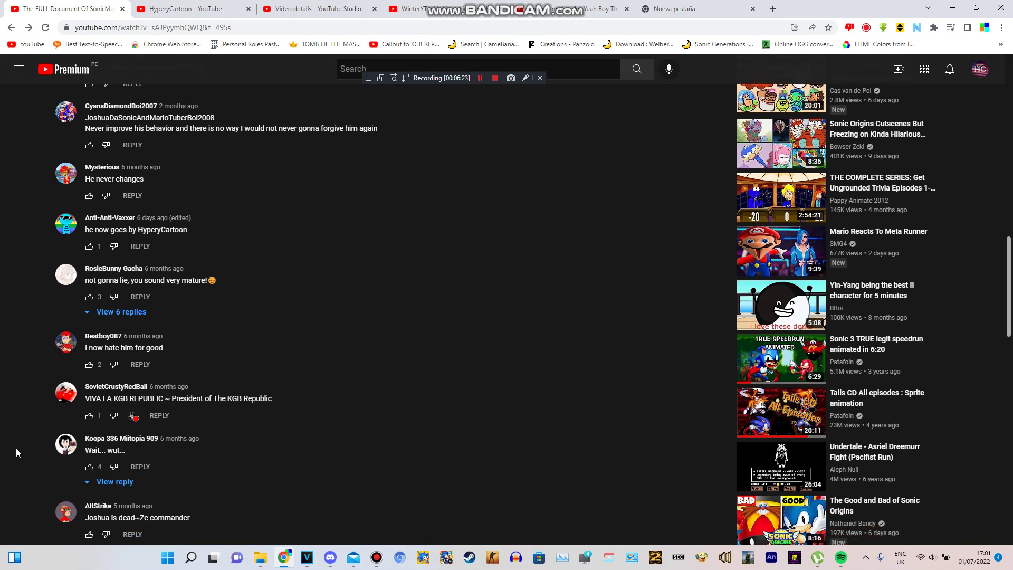
{"action": "scroll", "coordinate": [16, 448], "scroll_direction": "down", "scroll_amount": 2}
{"action": "scroll", "coordinate": [26, 460], "scroll_direction": "down", "scroll_amount": 2}
{"action": "scroll", "coordinate": [48, 444], "scroll_direction": "down", "scroll_amount": 1}
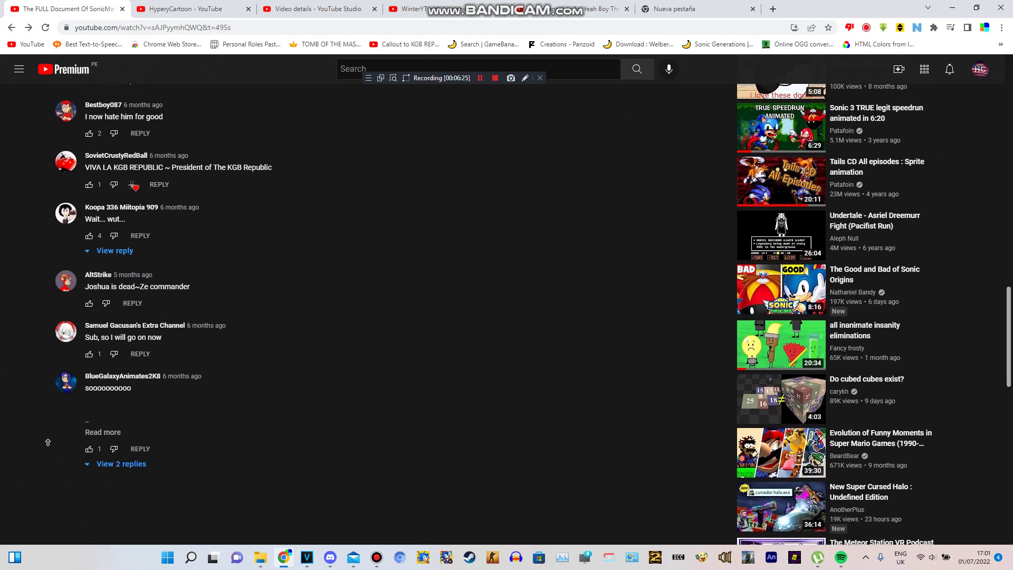
{"action": "scroll", "coordinate": [48, 444], "scroll_direction": "up", "scroll_amount": 1}
{"action": "scroll", "coordinate": [48, 443], "scroll_direction": "up", "scroll_amount": 1}
{"action": "scroll", "coordinate": [48, 444], "scroll_direction": "up", "scroll_amount": 1}
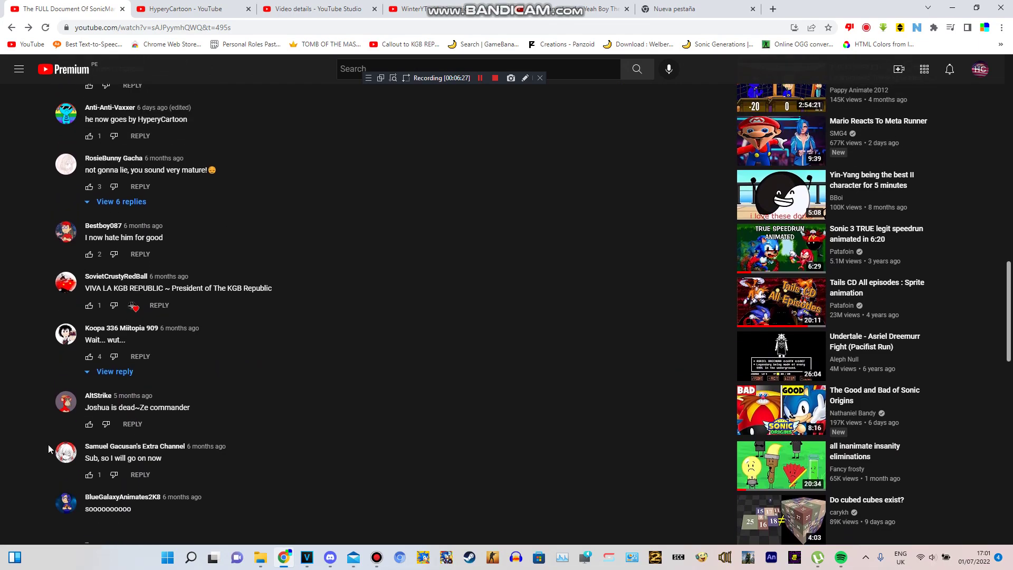
{"action": "scroll", "coordinate": [27, 436], "scroll_direction": "up", "scroll_amount": 2}
{"action": "scroll", "coordinate": [37, 351], "scroll_direction": "up", "scroll_amount": 4}
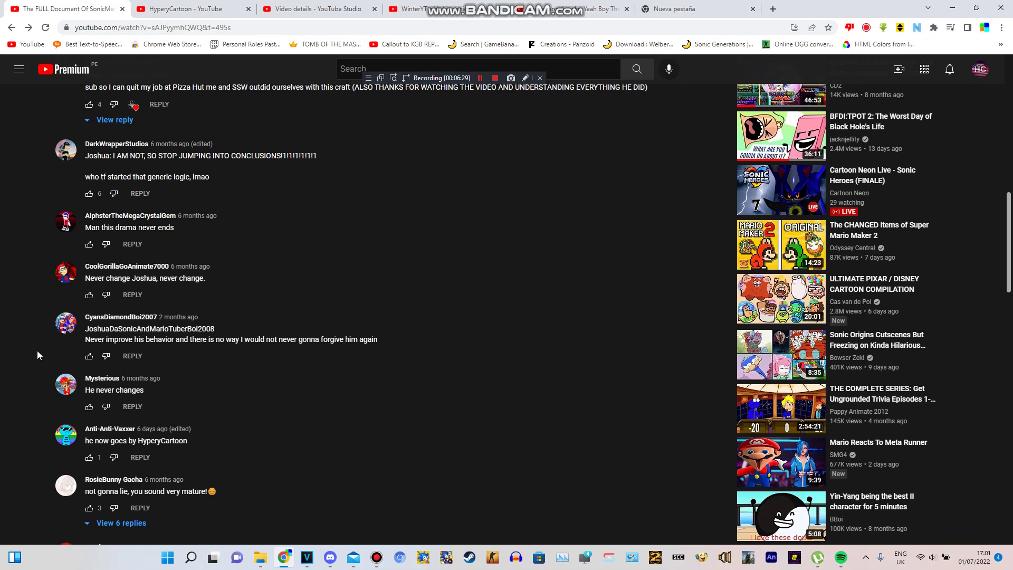
{"action": "scroll", "coordinate": [37, 351], "scroll_direction": "up", "scroll_amount": 1}
{"action": "scroll", "coordinate": [37, 351], "scroll_direction": "up", "scroll_amount": 3}
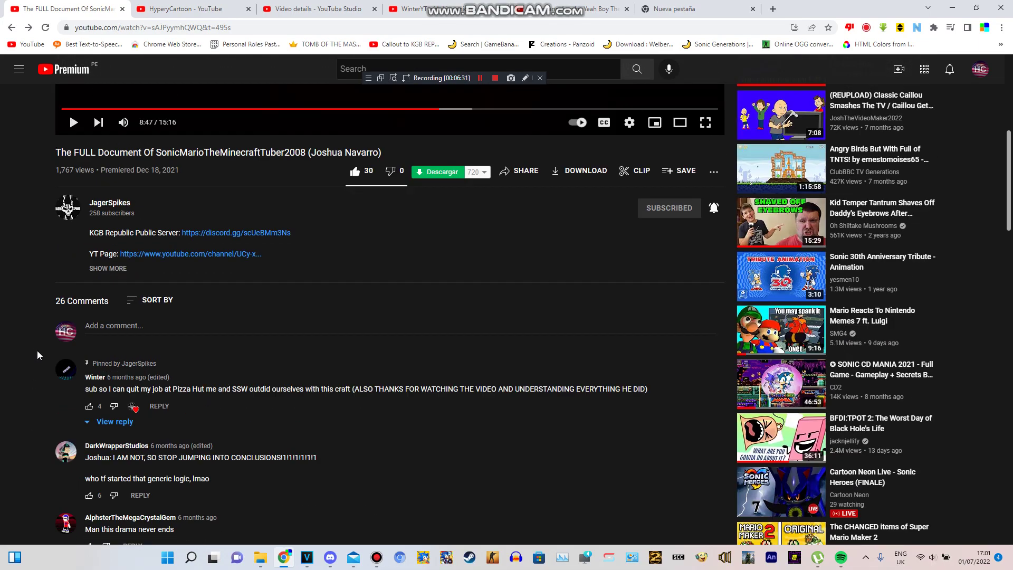